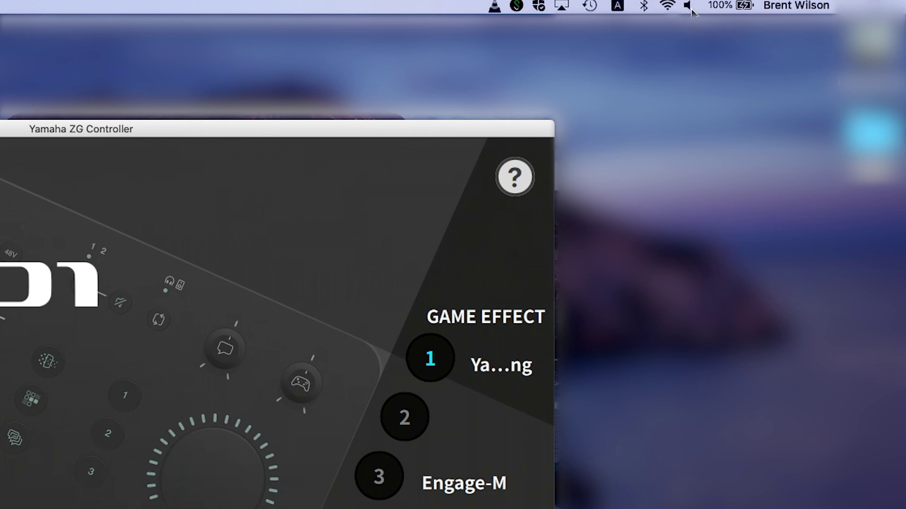
Check the output device list, then make Yamaha ZG01 Streaming the default recording device
click(689, 6)
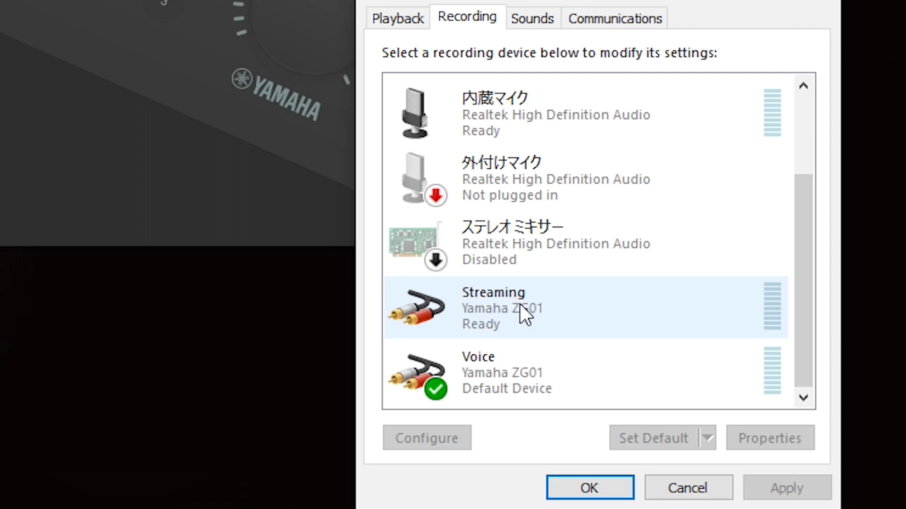
click(519, 305)
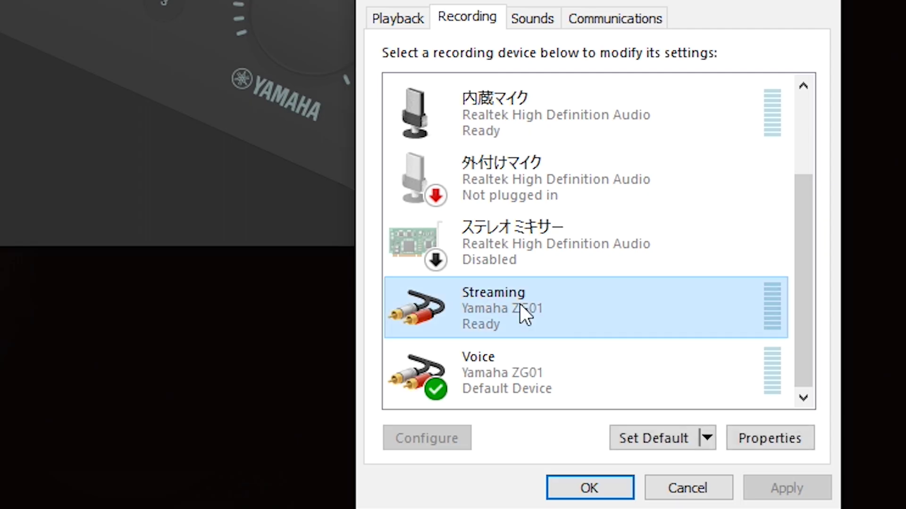
click(656, 435)
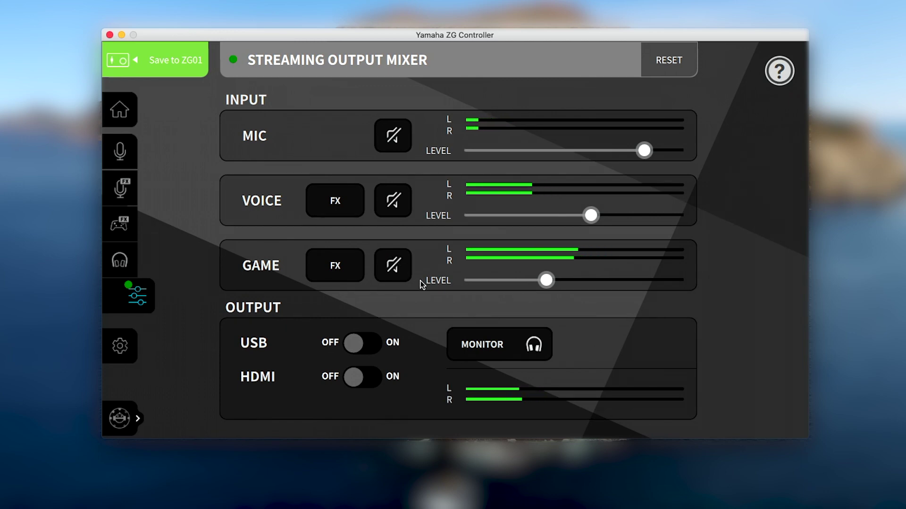
Turn on monitoring of the streaming output mix
click(502, 346)
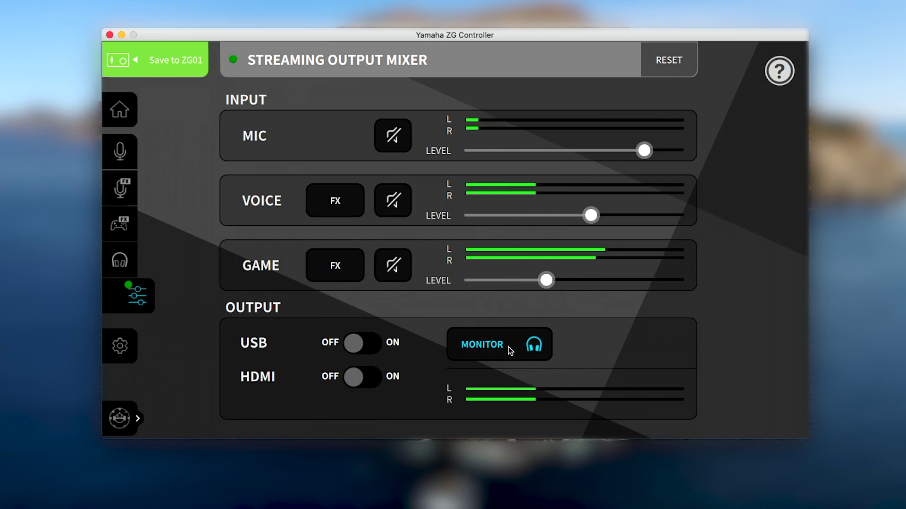
Turn off monitoring of the streaming output mix
click(508, 347)
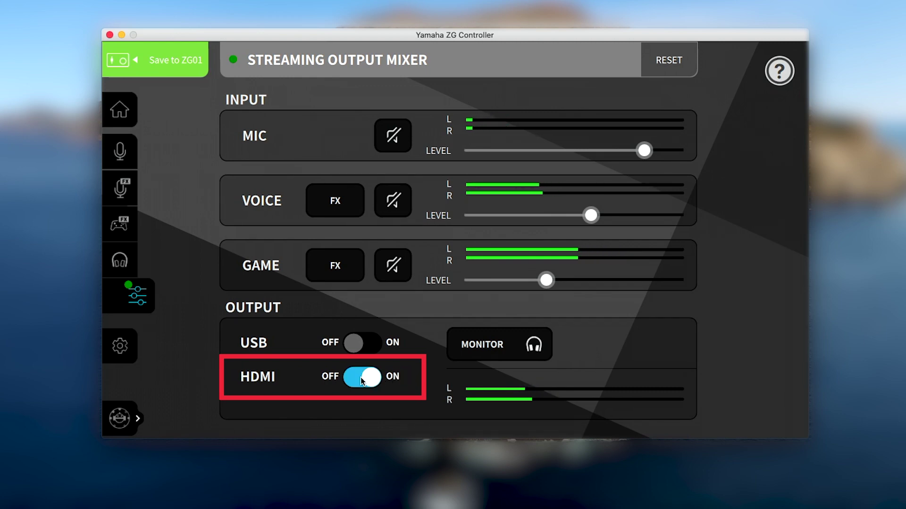
Switch the USB streaming output on, bringing up the copyright warning
click(354, 346)
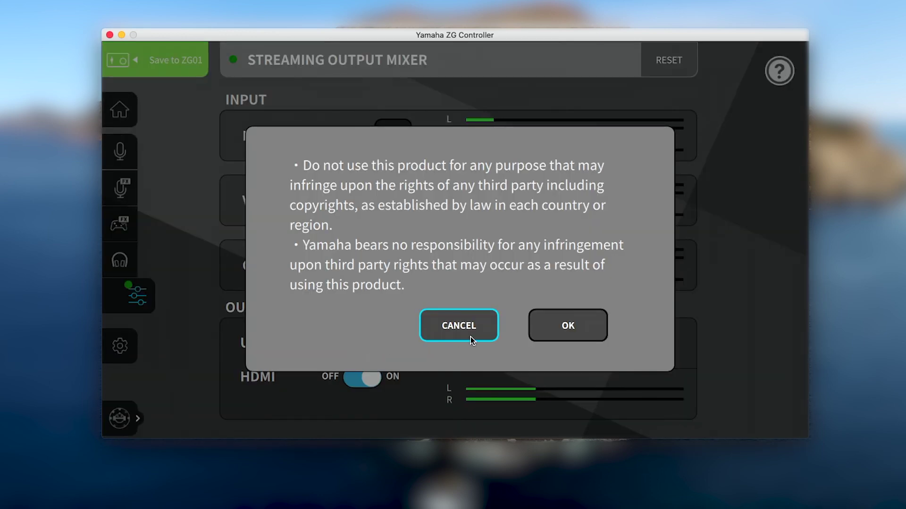